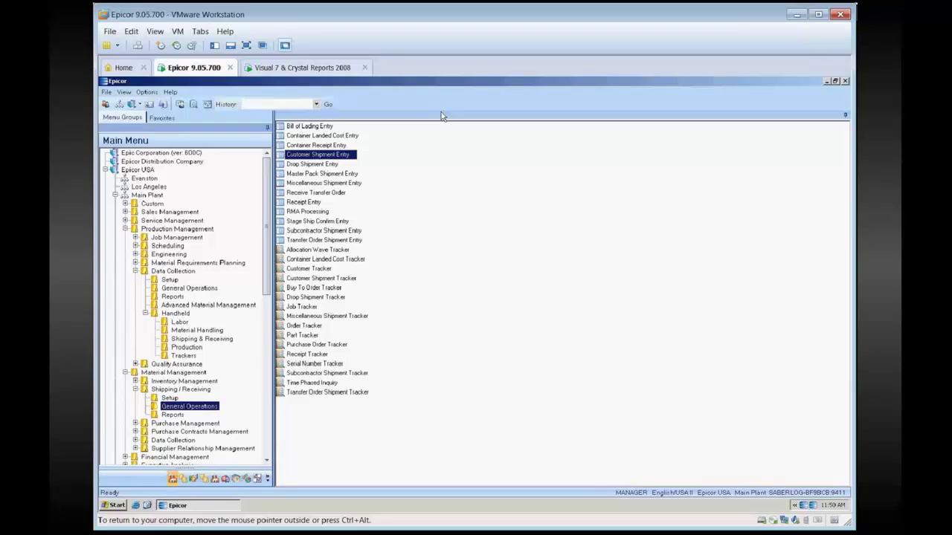
Select the Handheld node under Production Management > Data Collection to list its programs.
{"action": "left_click", "coordinate": [177, 315]}
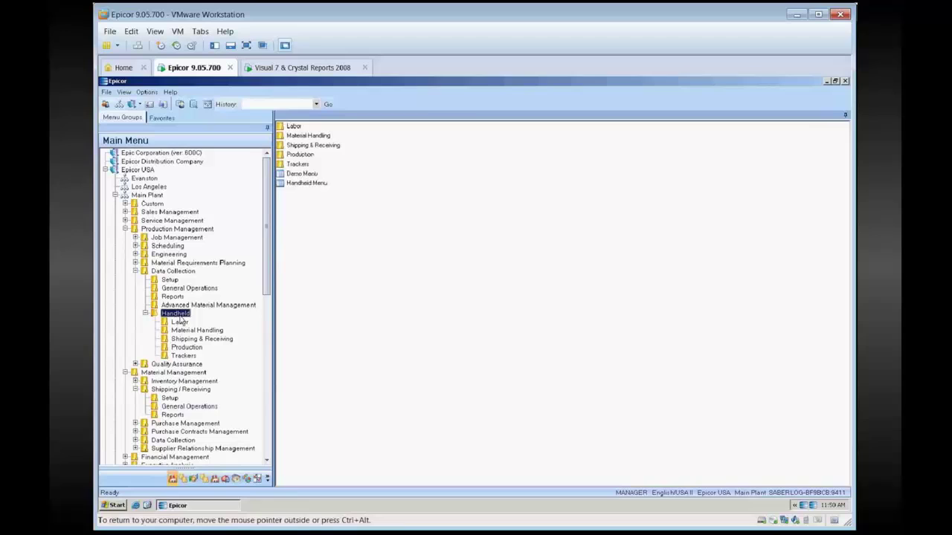
Launch the handheld Demo Menu and log in with the shop employee's ID.
{"action": "double_click", "coordinate": [301, 173]}
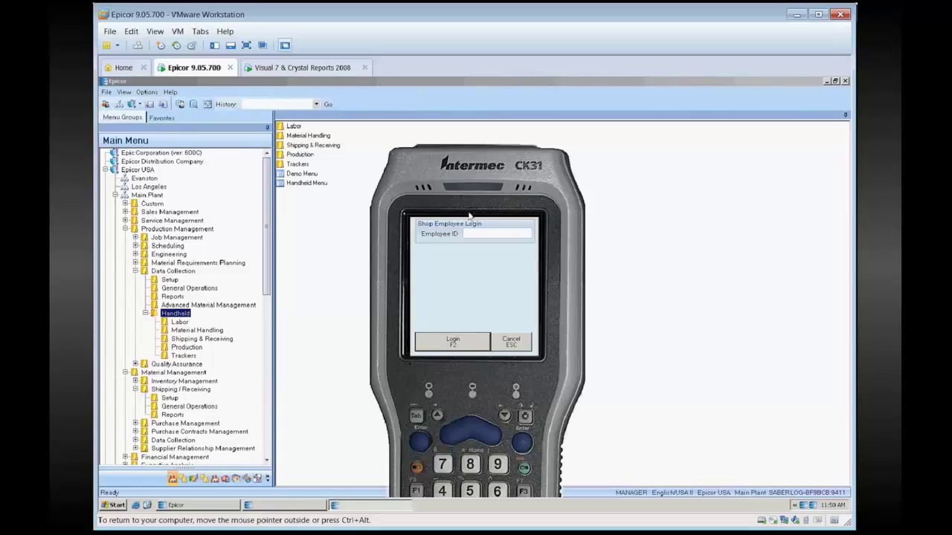
{"action": "key", "text": "Return"}
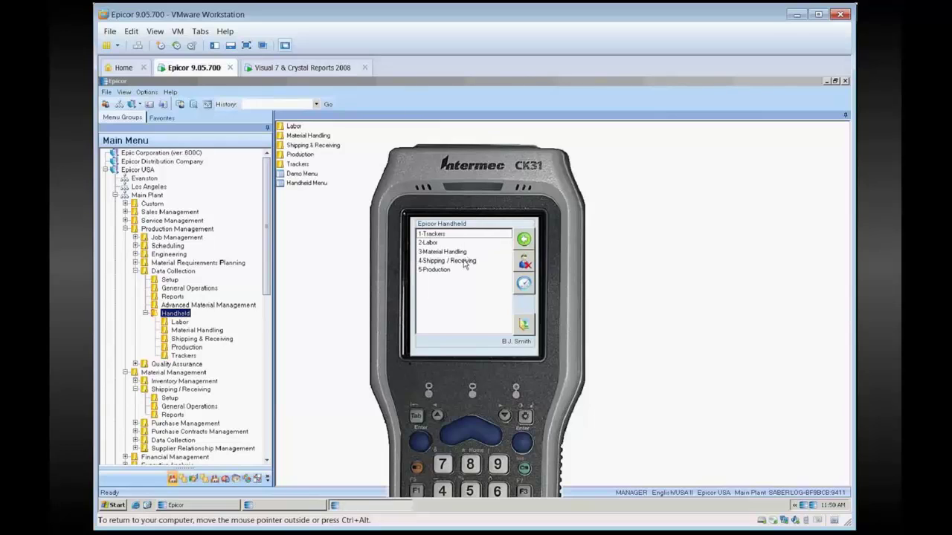
Open 1-Confirm Customer Ship from the 4-Shipping/Receiving menu.
{"action": "double_click", "coordinate": [464, 262]}
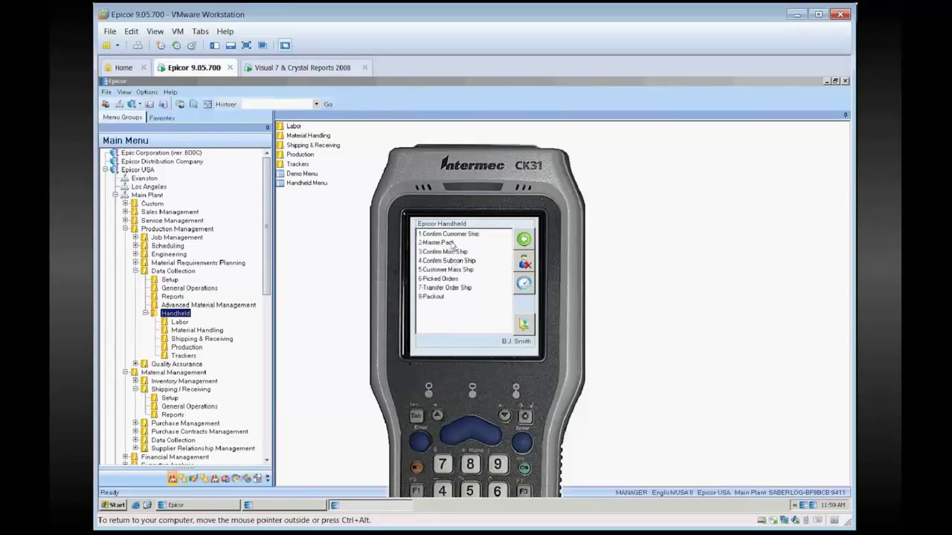
{"action": "left_click", "coordinate": [448, 234]}
{"action": "double_click", "coordinate": [448, 234]}
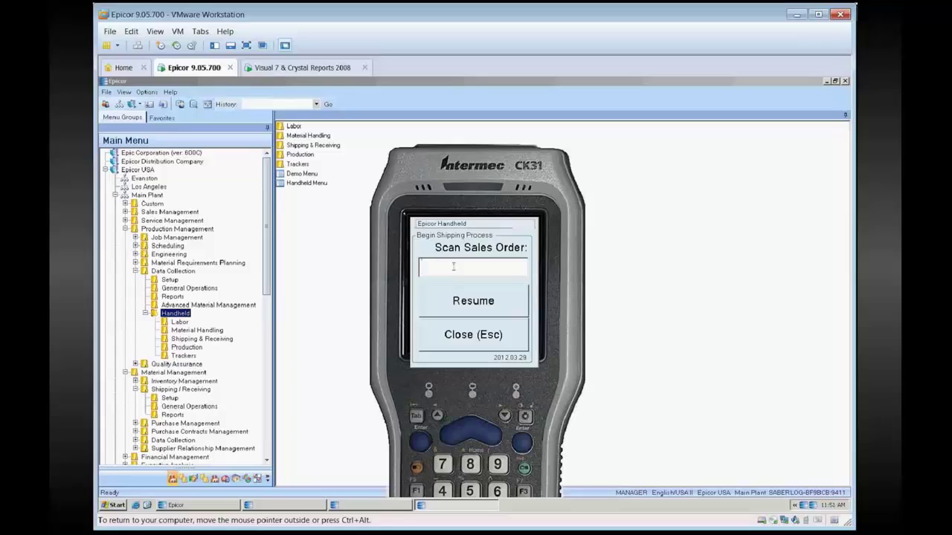
Scan sales order 5315 on the handheld to start a new shipping pack.
{"action": "key", "text": "ctrl+alt"}
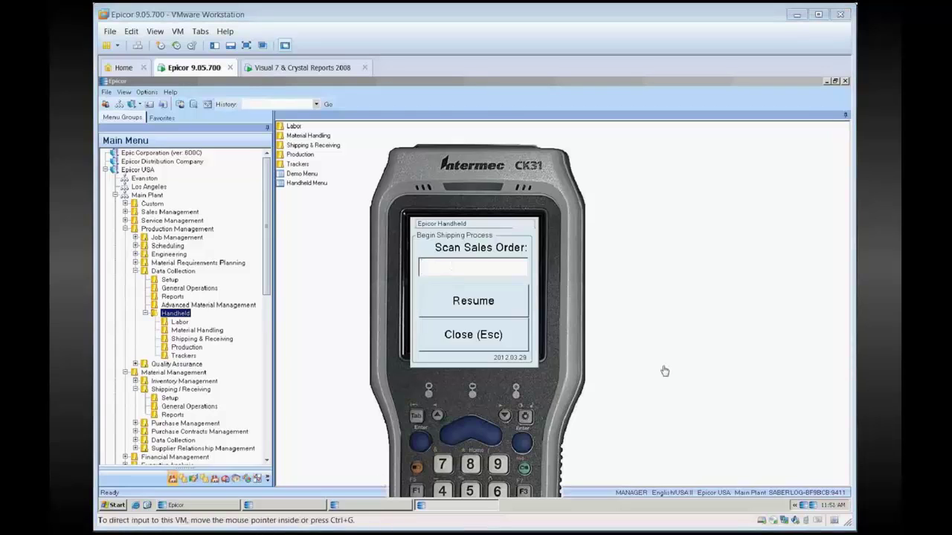
{"action": "left_click", "coordinate": [486, 267]}
{"action": "type", "text": "5315"}
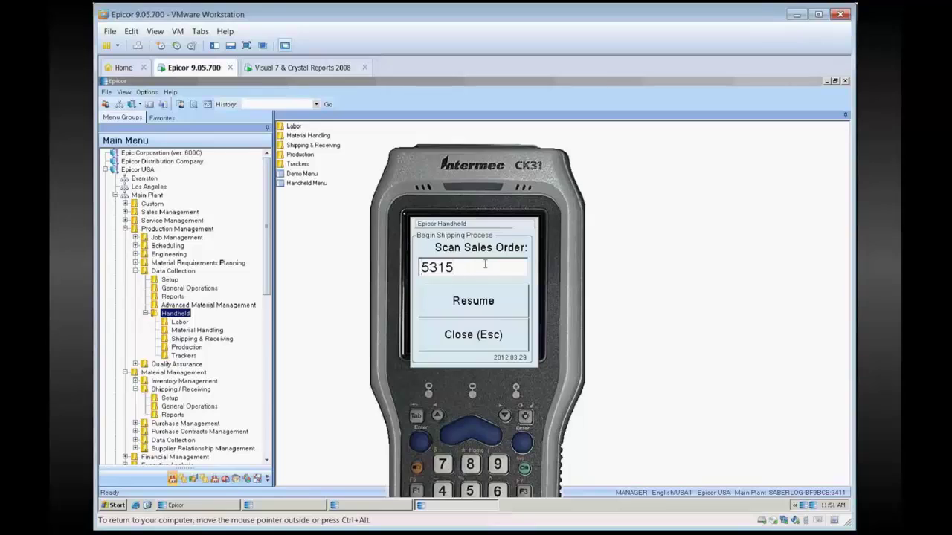
{"action": "key", "text": "Return"}
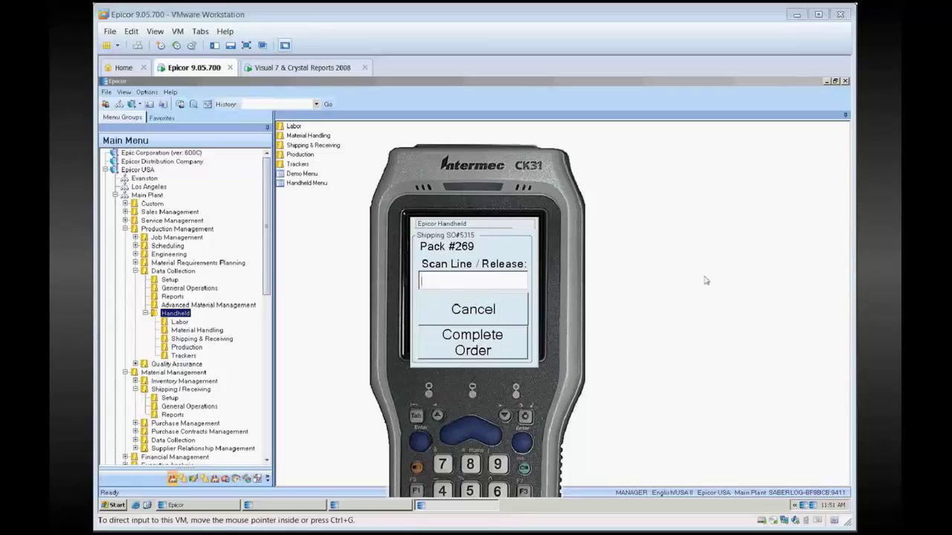
Scan line/release 5315~1~1 to add part SN1000, quantity 2, to the pack.
{"action": "left_click", "coordinate": [460, 283]}
{"action": "type", "text": "5315~1~1"}
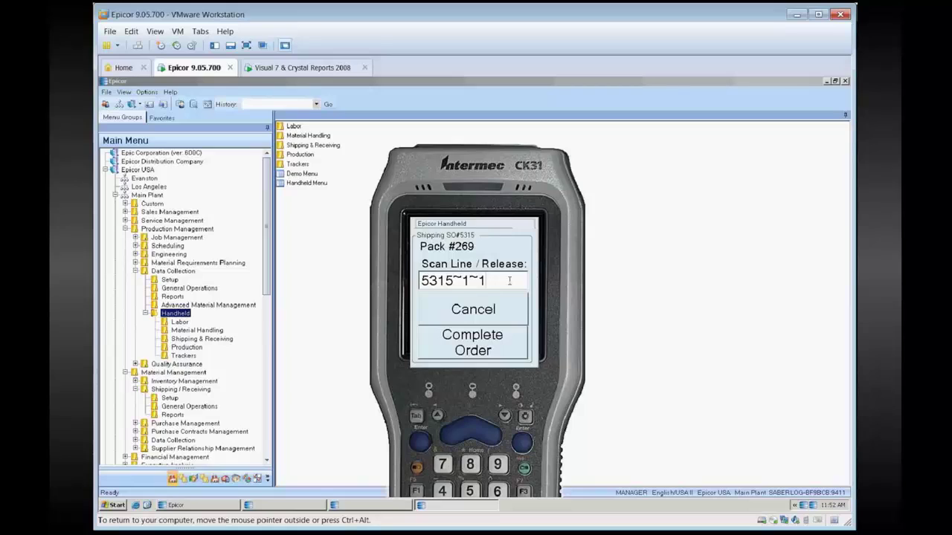
{"action": "key", "text": "Return"}
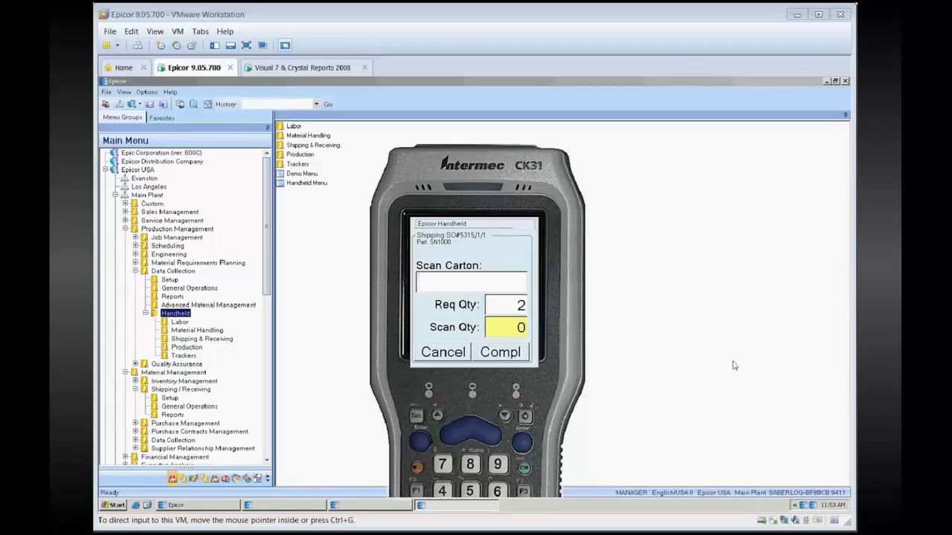
Scan serials 012AAAA00018 and 012AAAA00017 onto line 1 in Scan Carton.
{"action": "left_click", "coordinate": [462, 282]}
{"action": "type", "text": "012AAAA00018"}
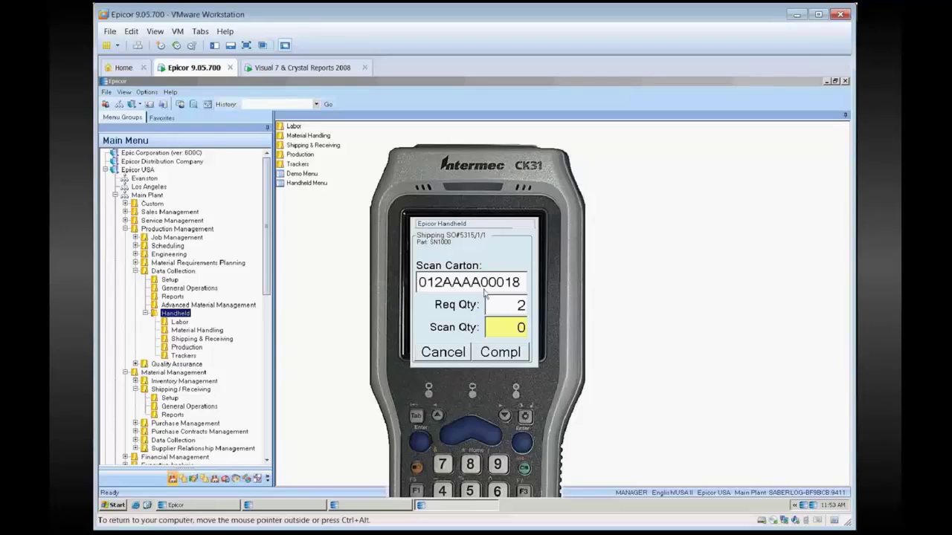
{"action": "key", "text": "Return"}
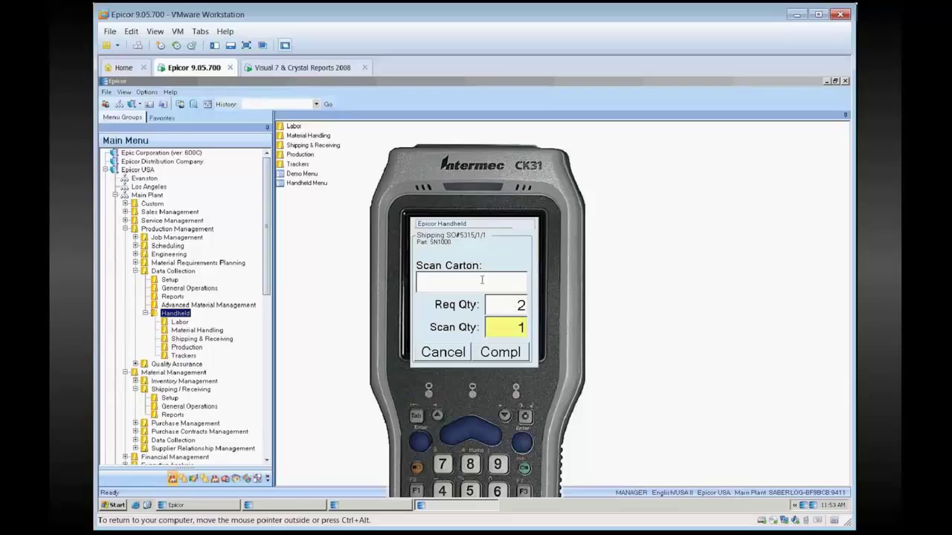
{"action": "key", "text": "ctrl+alt"}
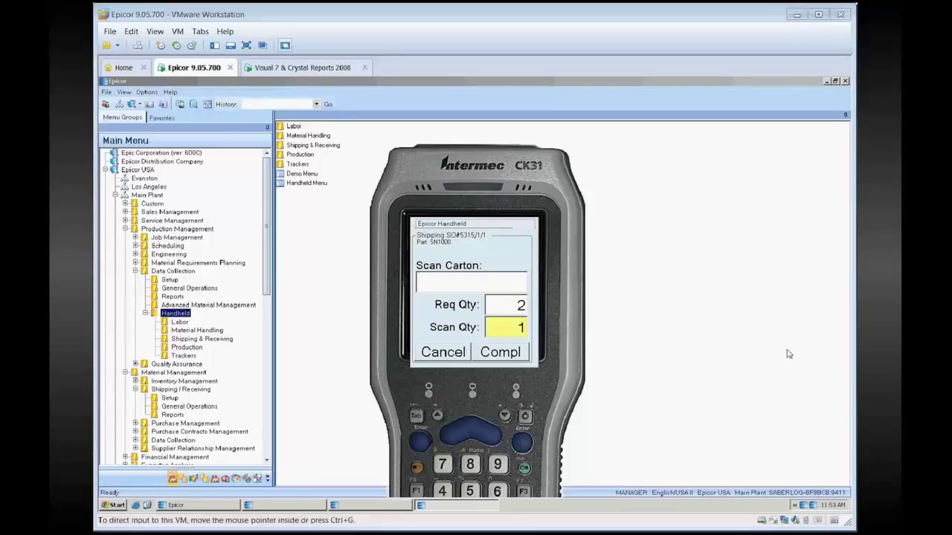
{"action": "left_click", "coordinate": [459, 282]}
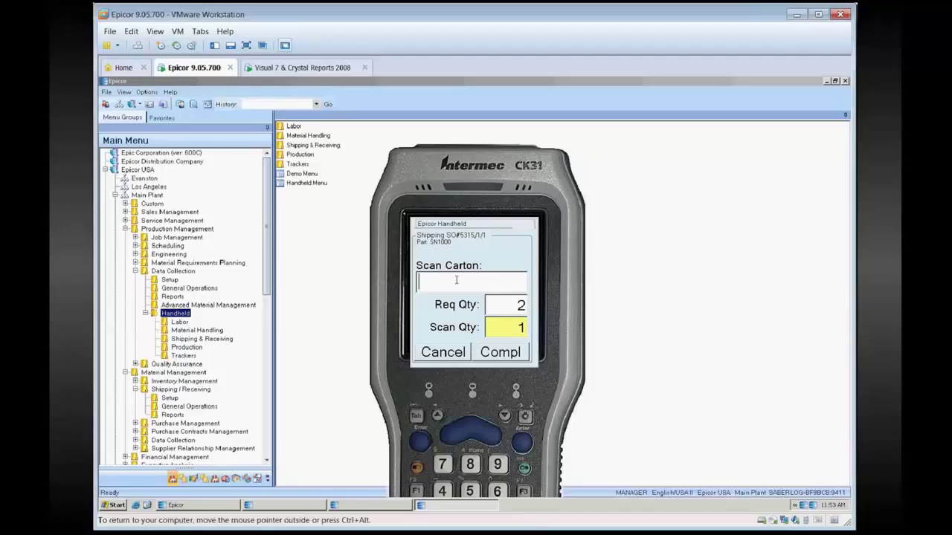
{"action": "type", "text": "012AAAA00017"}
{"action": "key", "text": "Return"}
{"action": "key", "text": "Return"}
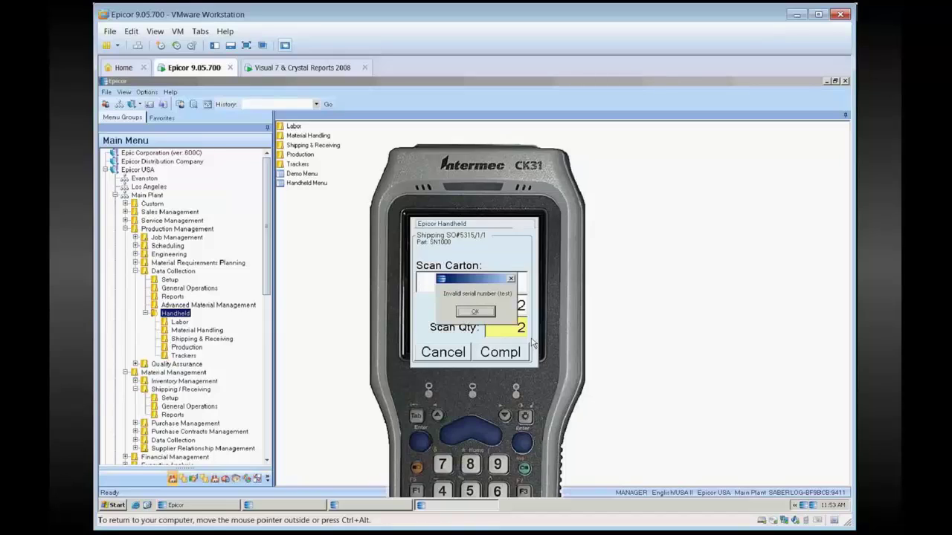
{"action": "key", "text": "Return"}
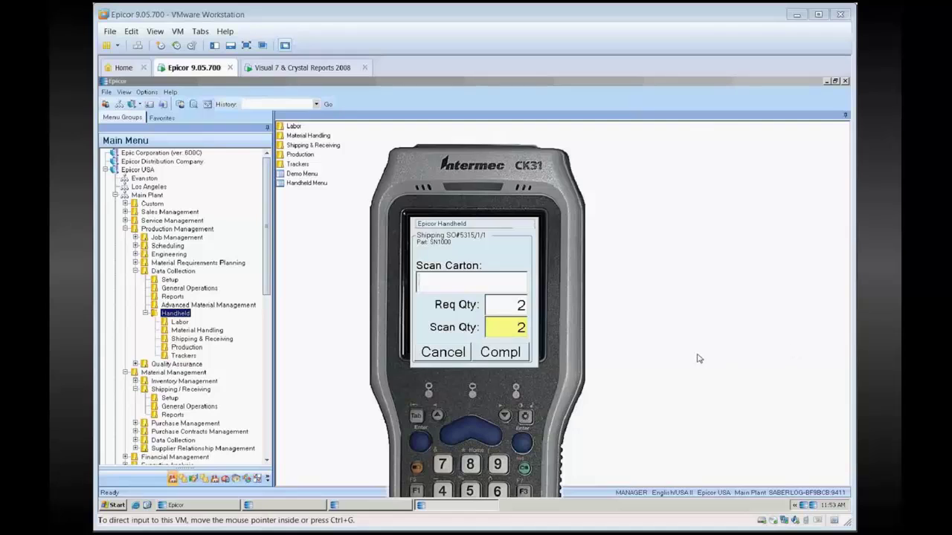
{"action": "type", "text": "03292012AAAA00014"}
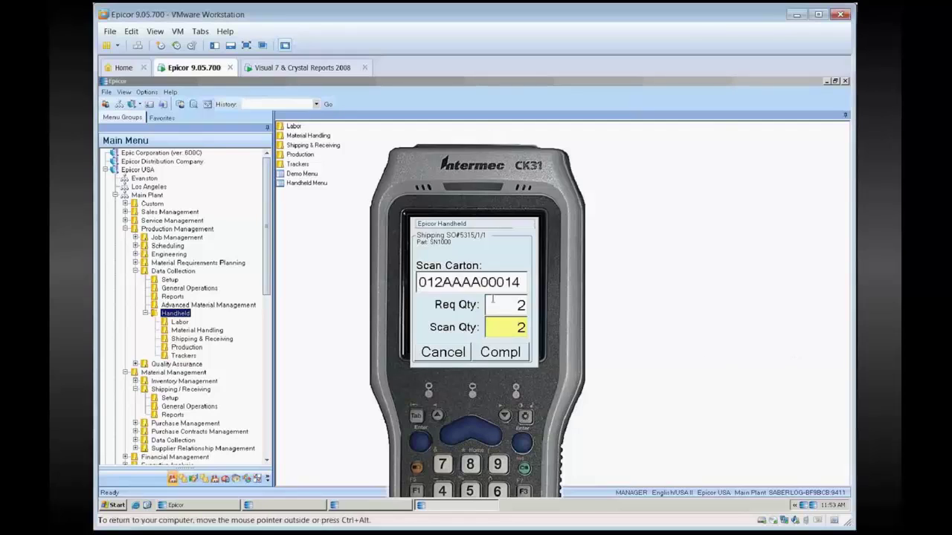
{"action": "key", "text": "Return"}
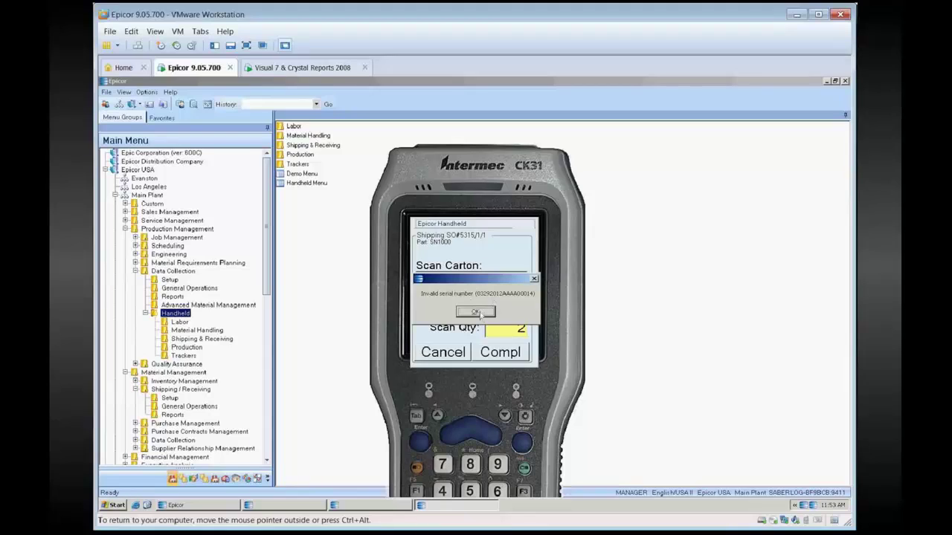
{"action": "left_click", "coordinate": [476, 312]}
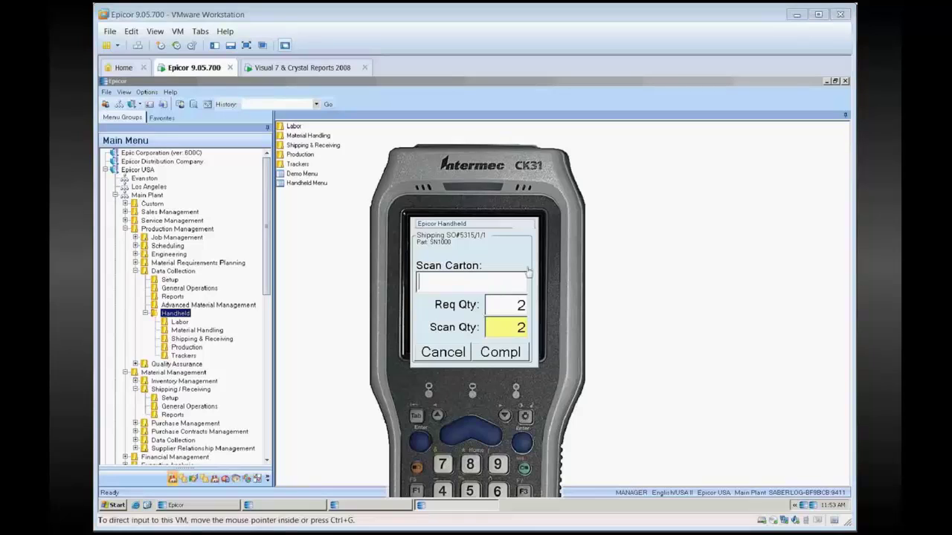
Rescan serial 012AAAA00018 and dismiss the Duplicate scan warning.
{"action": "left_click", "coordinate": [479, 286]}
{"action": "type", "text": "012AAAA00018"}
{"action": "key", "text": "Return"}
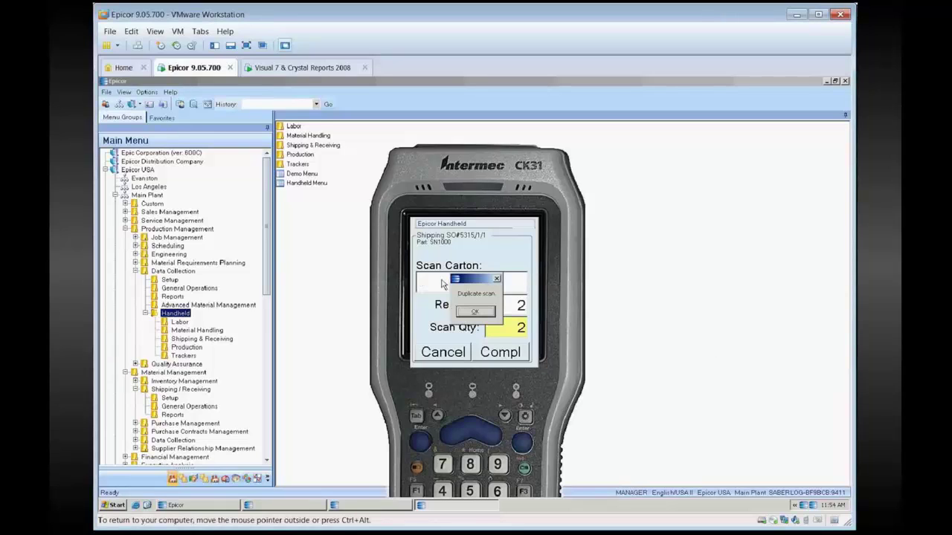
{"action": "left_click", "coordinate": [484, 313]}
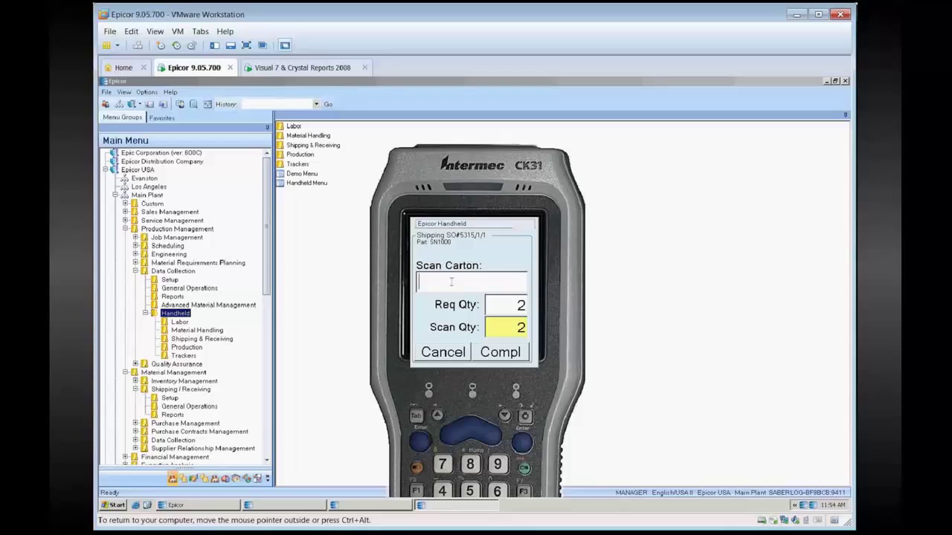
Finish line 1, exit the handheld, and open Customer Shipment Entry under General Operations.
{"action": "key", "text": "Return"}
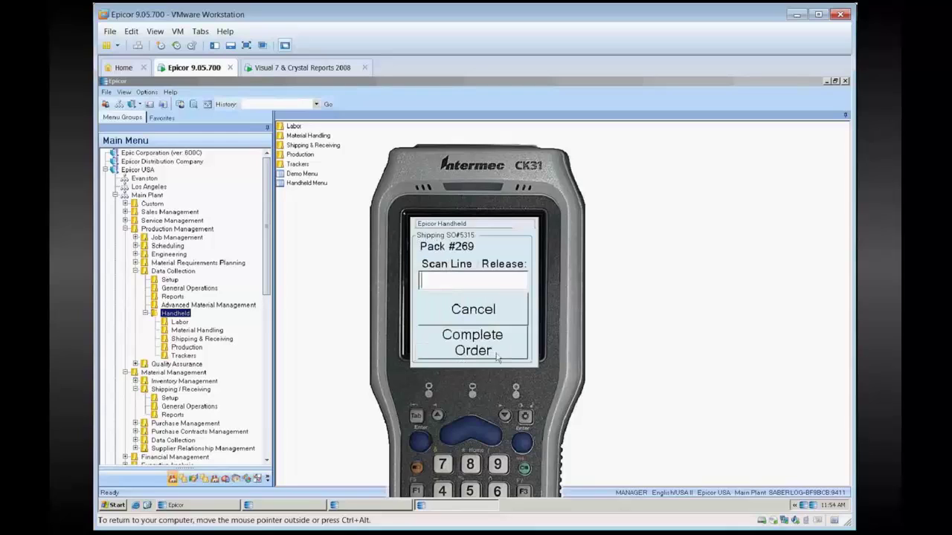
{"action": "left_click", "coordinate": [482, 351]}
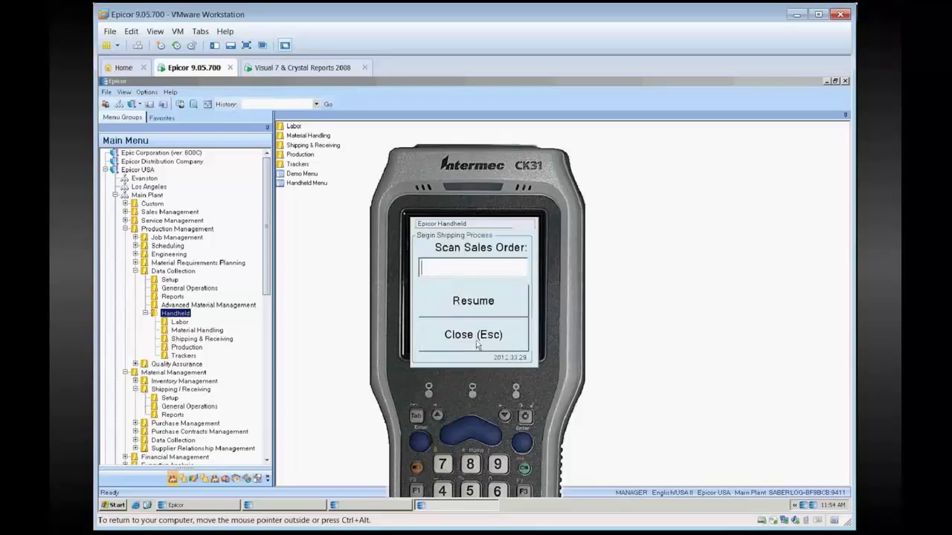
{"action": "left_click", "coordinate": [527, 341]}
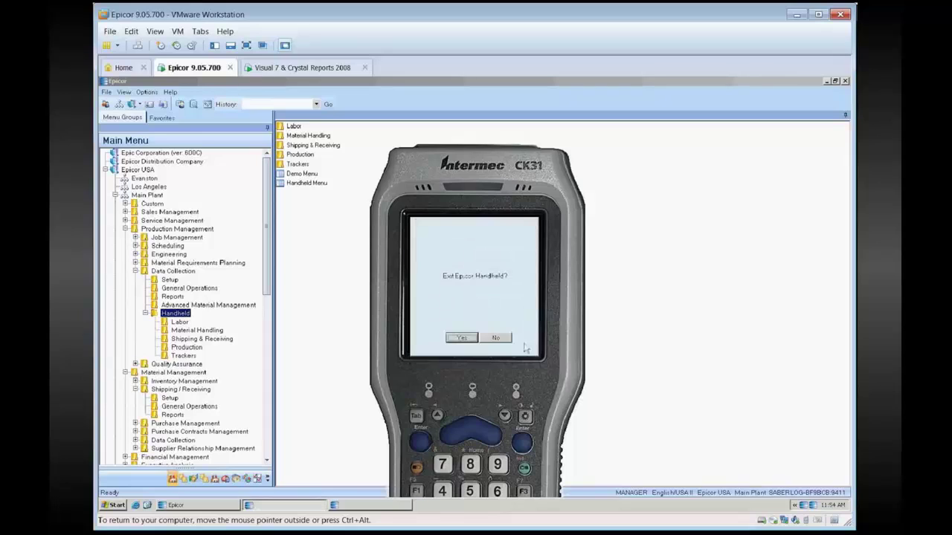
{"action": "left_click", "coordinate": [464, 342]}
{"action": "left_click", "coordinate": [186, 407]}
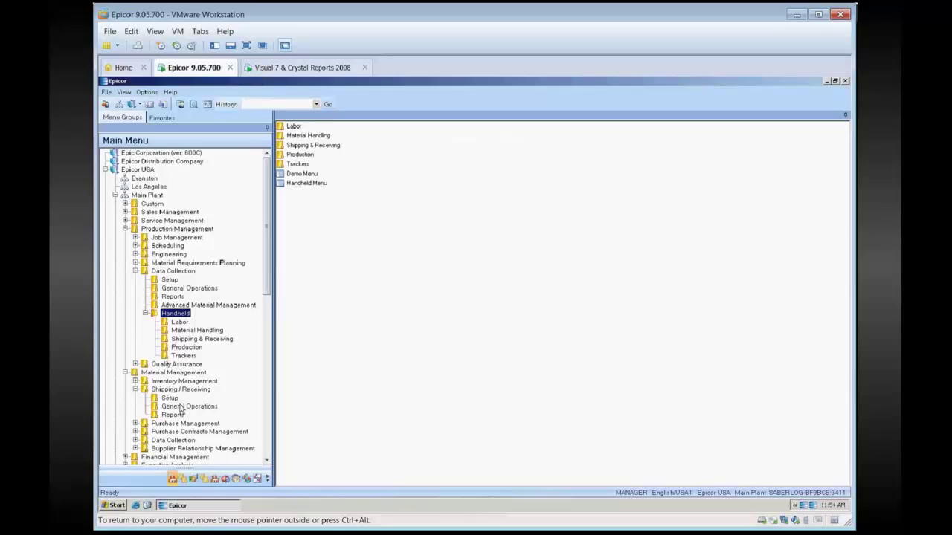
{"action": "double_click", "coordinate": [319, 155]}
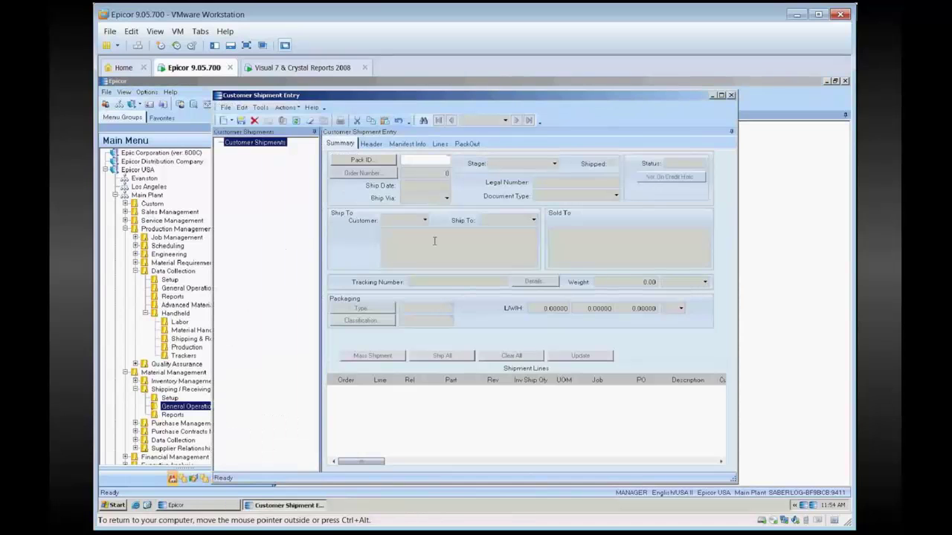
{"action": "type", "text": "269"}
{"action": "key", "text": "Tab"}
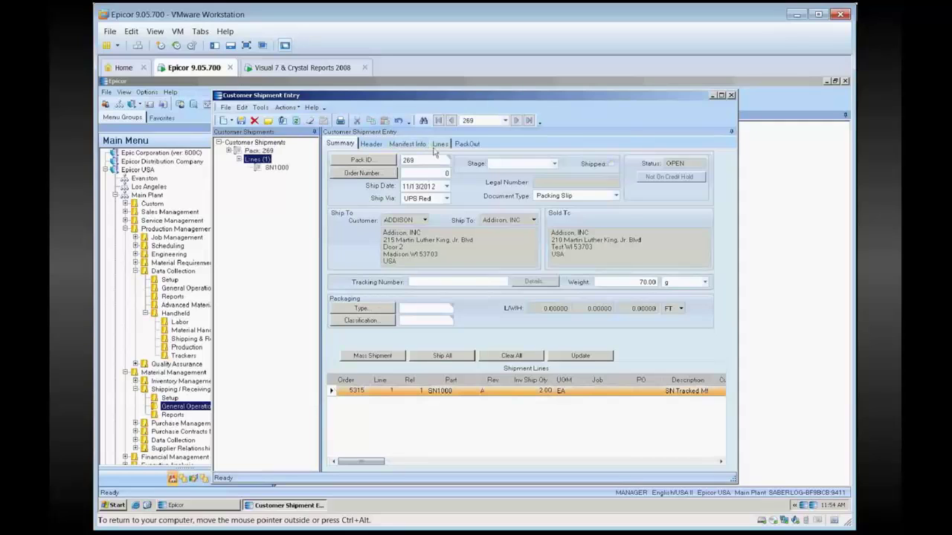
{"action": "left_click", "coordinate": [439, 144]}
{"action": "left_click", "coordinate": [631, 358]}
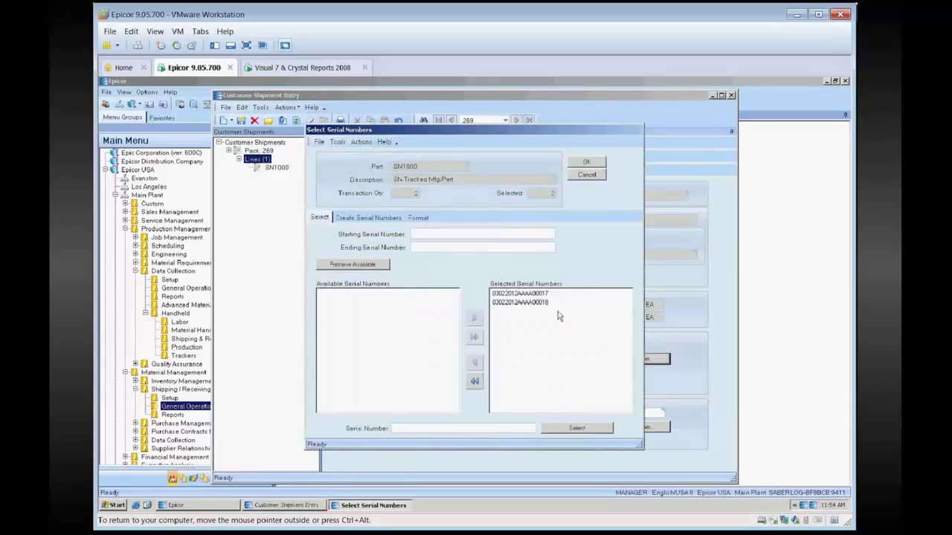
{"action": "left_click", "coordinate": [586, 175]}
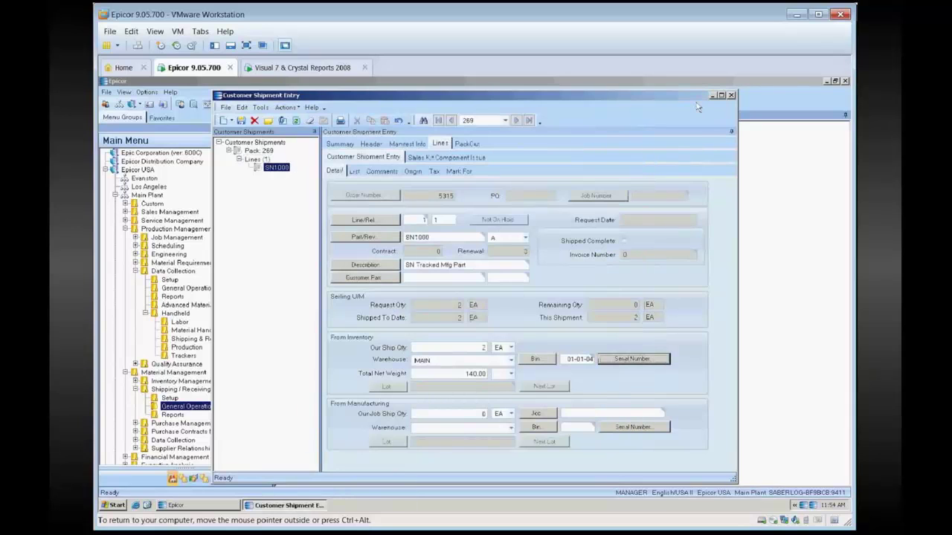
{"action": "left_click", "coordinate": [340, 143]}
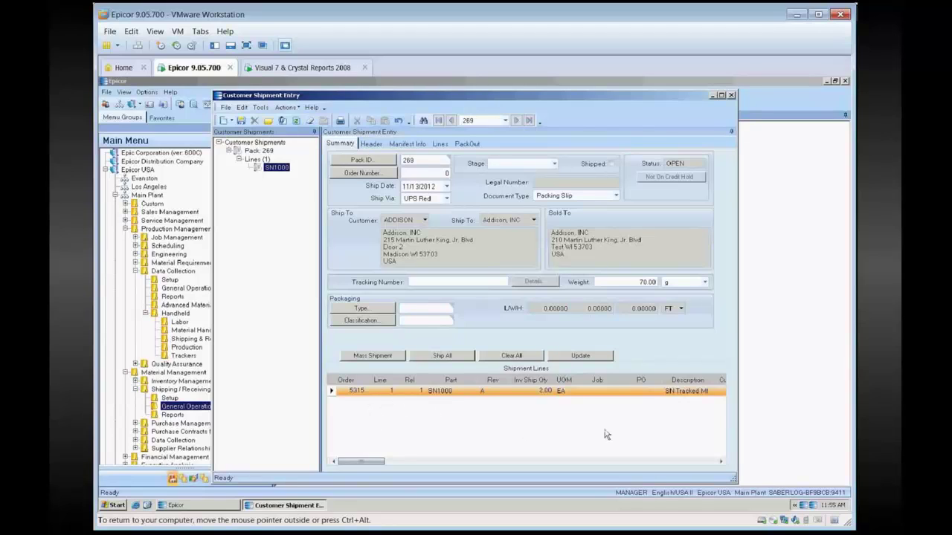
{"action": "left_click", "coordinate": [731, 95]}
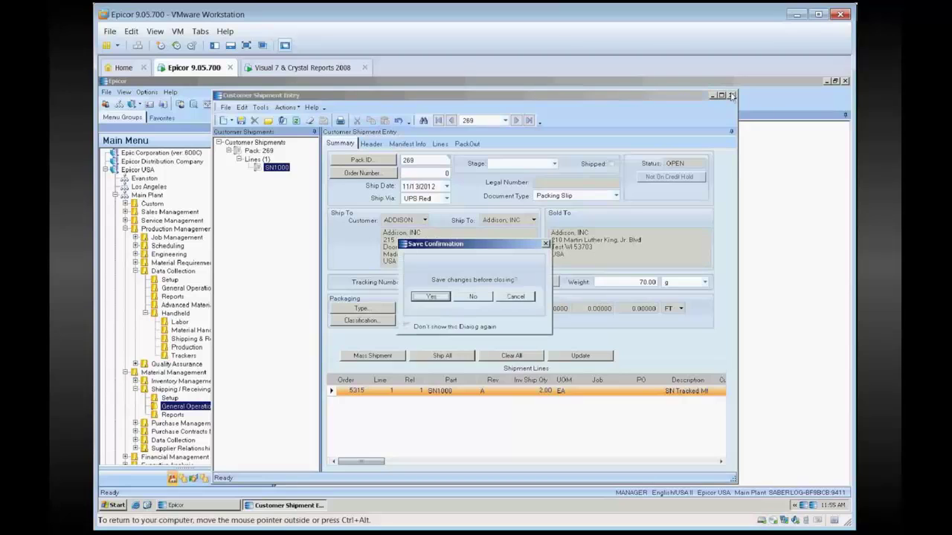
Close Customer Shipment Entry unsaved, relaunch the handheld Demo Menu, and log in as the shop employee.
{"action": "left_click", "coordinate": [473, 296]}
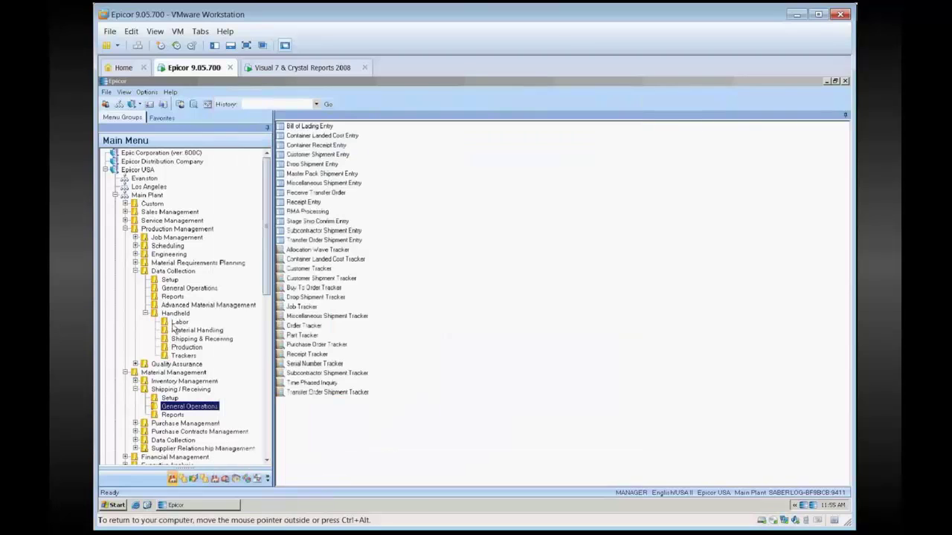
{"action": "left_click", "coordinate": [176, 313]}
{"action": "left_click", "coordinate": [303, 173]}
{"action": "double_click", "coordinate": [303, 174]}
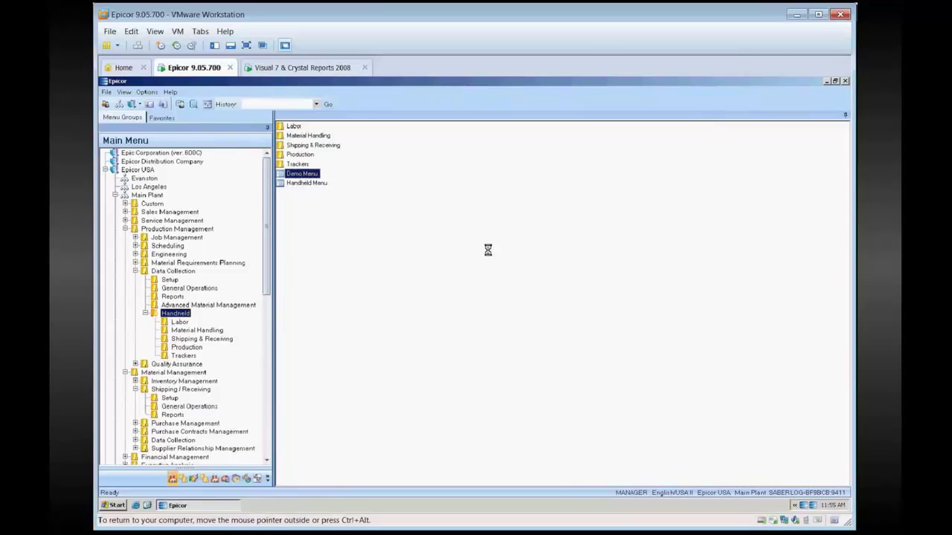
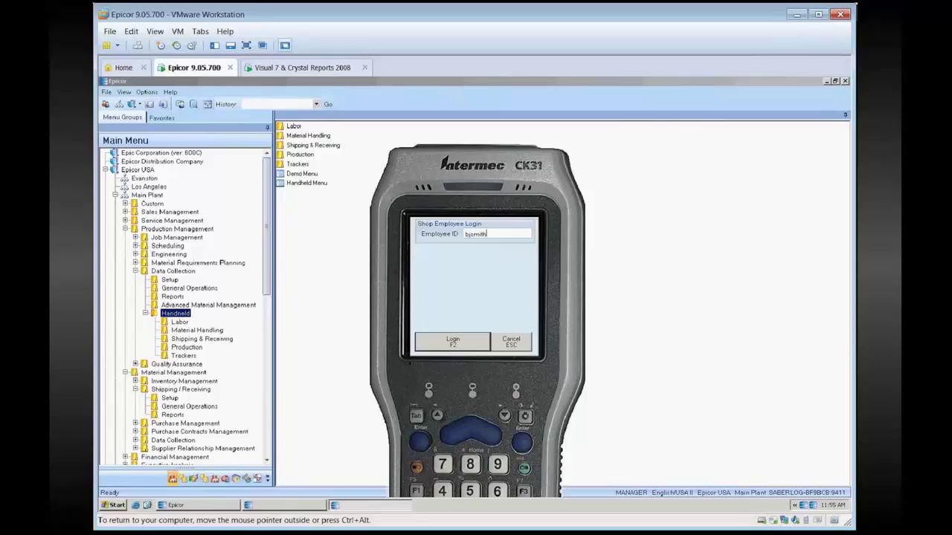
{"action": "key", "text": "Return"}
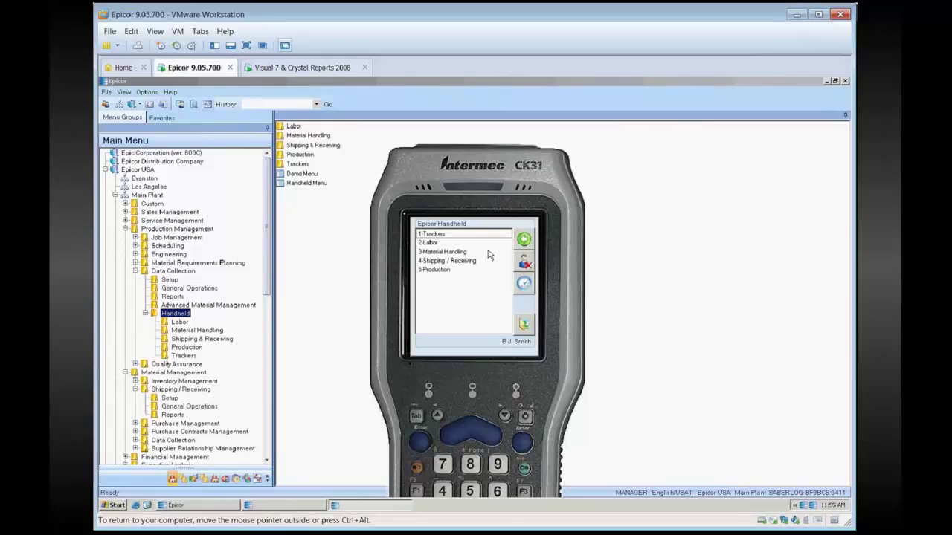
Resume pack 269 from the 4-Shipping / Receiving menu.
{"action": "left_click", "coordinate": [446, 261]}
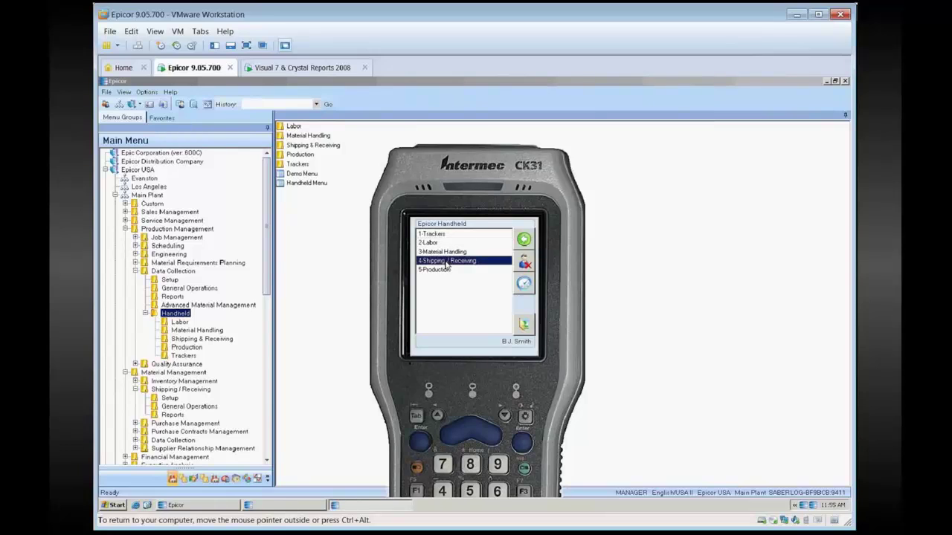
{"action": "left_click", "coordinate": [473, 303]}
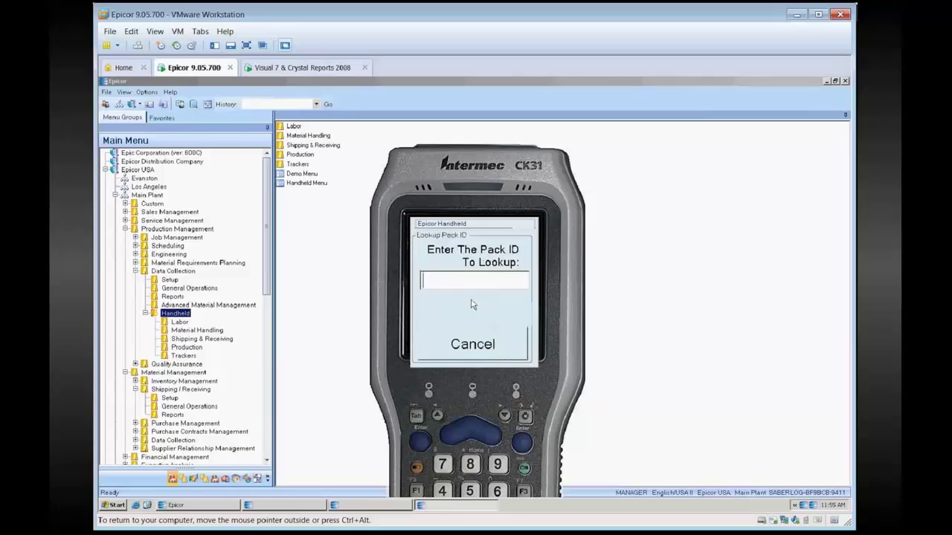
{"action": "type", "text": "269"}
{"action": "key", "text": "Return"}
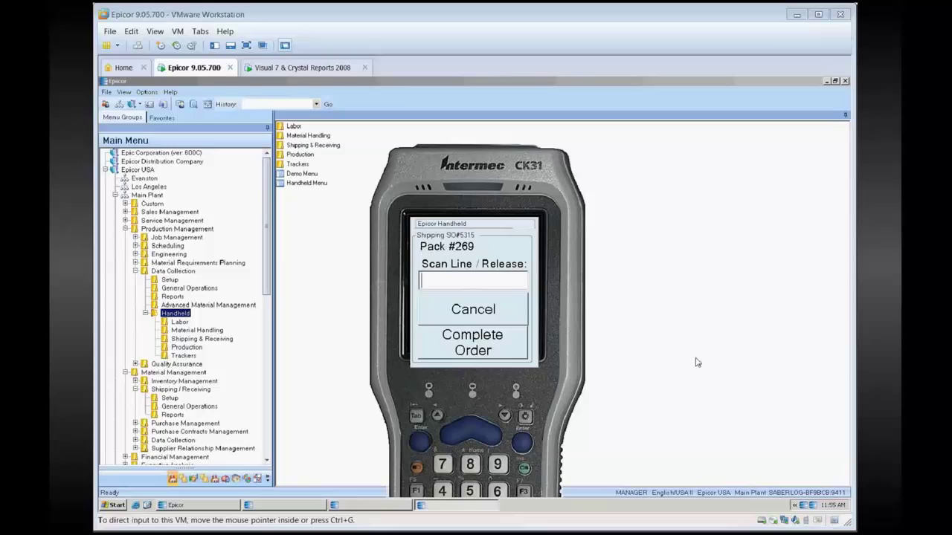
Scan line/release 5315~2~1 onto pack 269.
{"action": "left_click", "coordinate": [505, 283]}
{"action": "type", "text": "5315~2~1"}
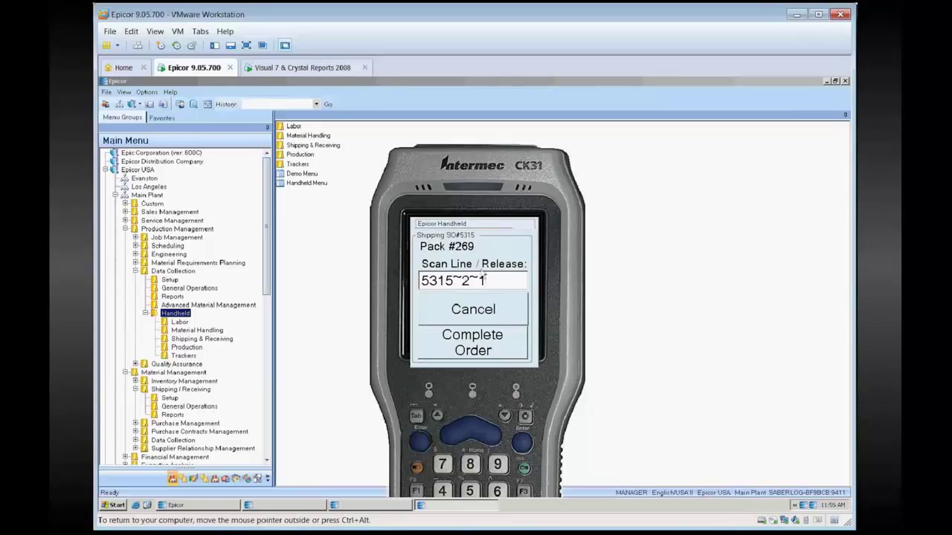
{"action": "key", "text": "Return"}
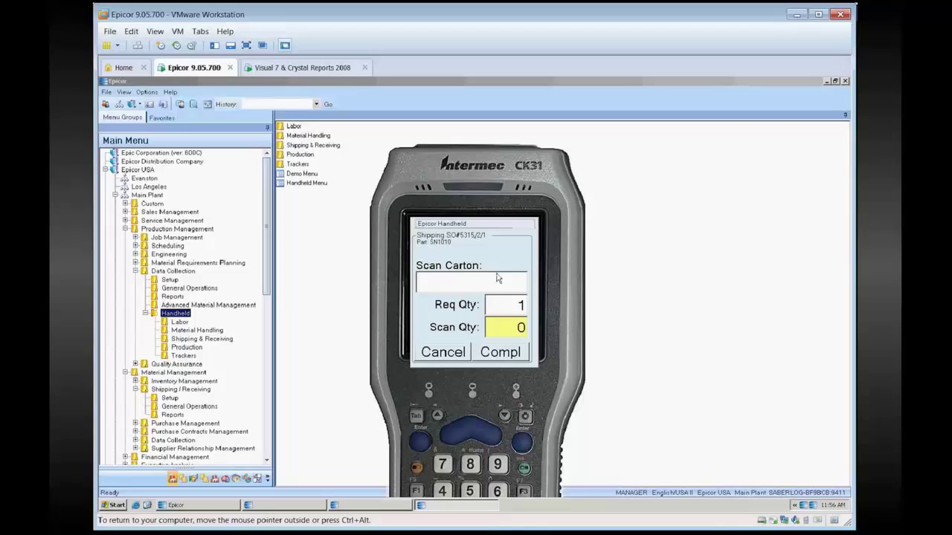
Scan serial 012AAAA00013 for part SN1010 and complete order 5315.
{"action": "key", "text": "ctrl+alt"}
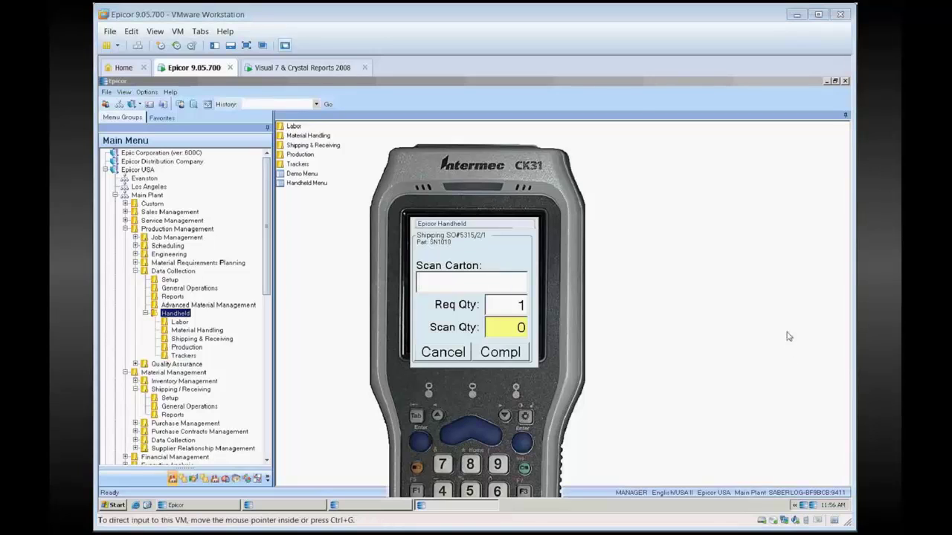
{"action": "left_click", "coordinate": [653, 332]}
{"action": "type", "text": "012AAAA0013"}
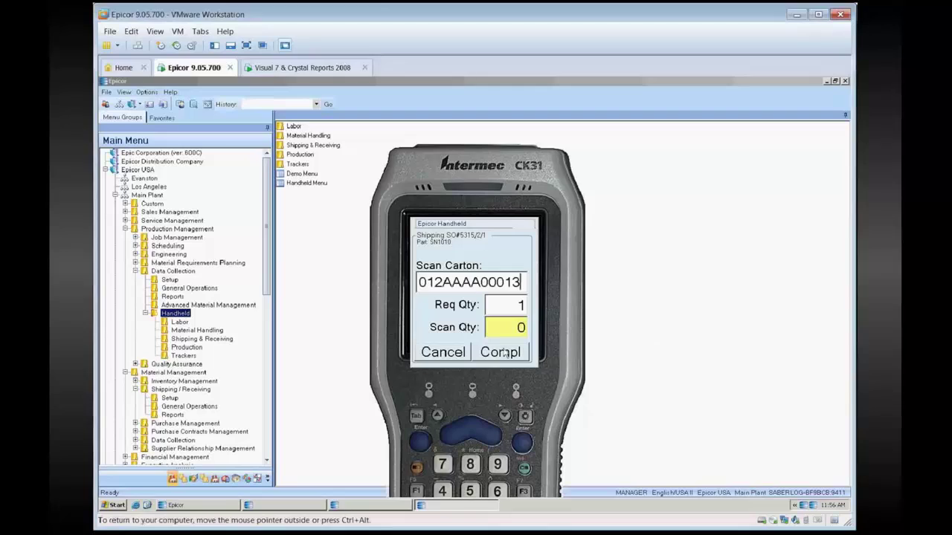
{"action": "key", "text": "Return"}
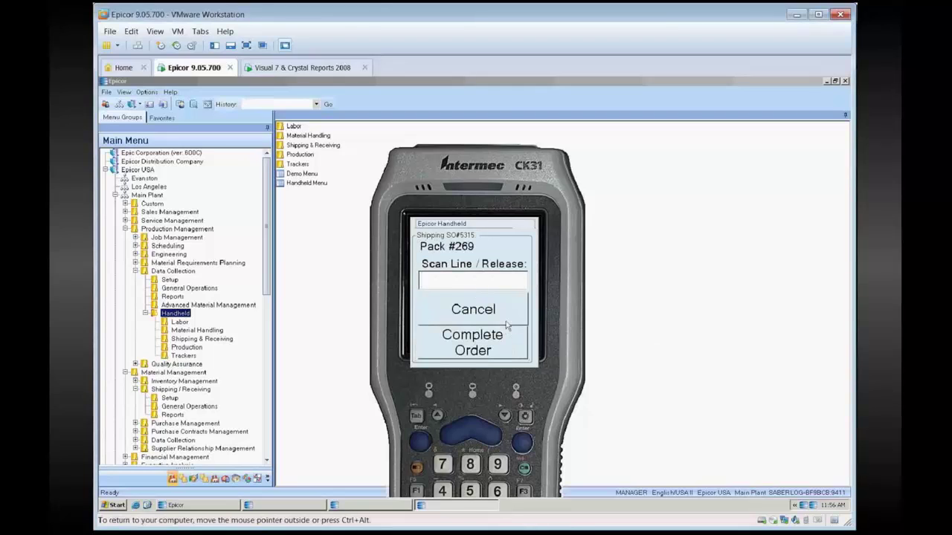
{"action": "left_click", "coordinate": [458, 346]}
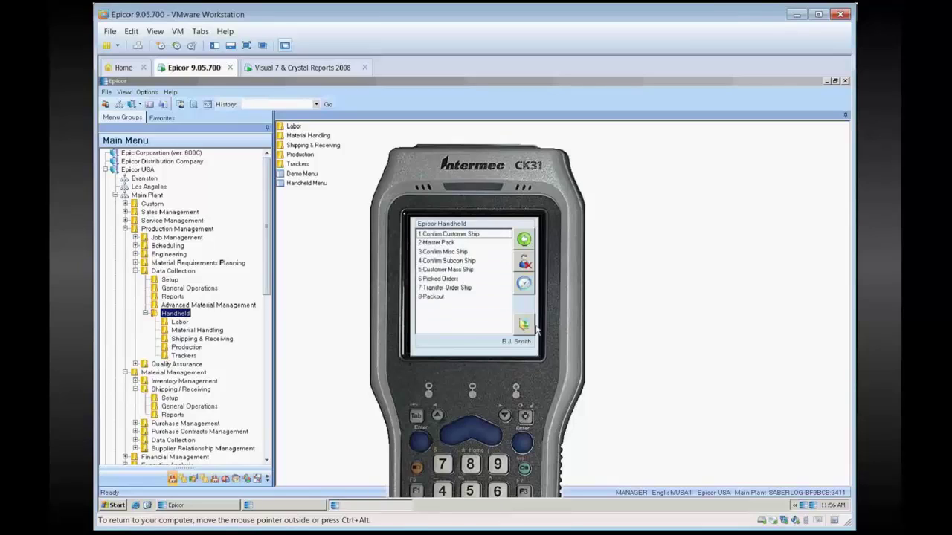
Exit the handheld emulator and reselect the Handheld folder in the Main Menu tree.
{"action": "left_click", "coordinate": [529, 328]}
{"action": "left_click", "coordinate": [463, 338]}
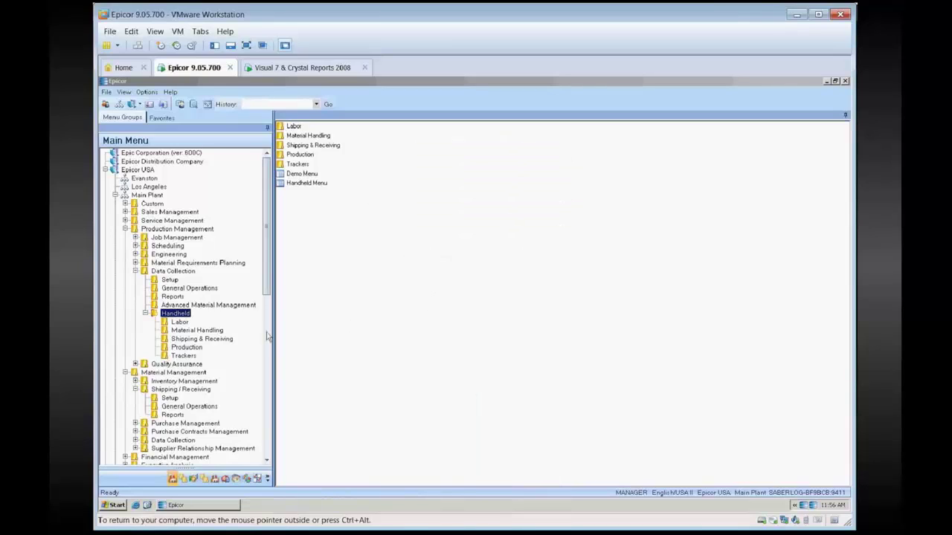
{"action": "left_click", "coordinate": [189, 406]}
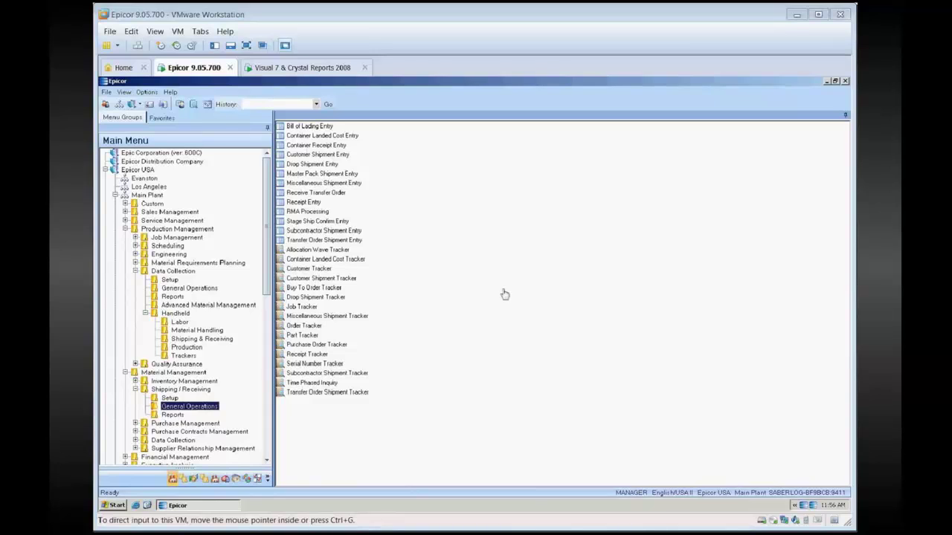
{"action": "left_click", "coordinate": [176, 313]}
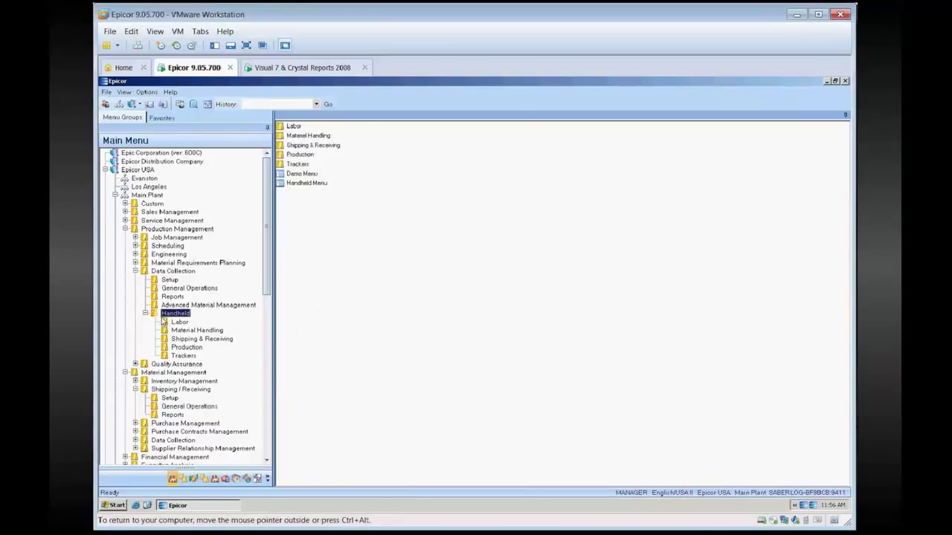